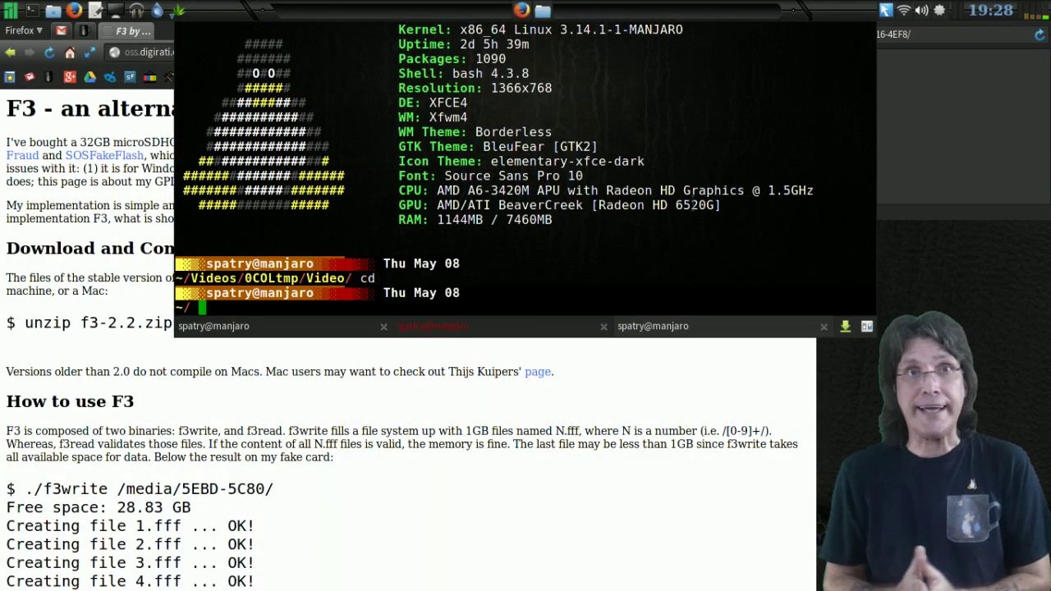
# - Hide the drop-down terminal to read the F3 web page in Firefox
pyautogui.click(681, 380)
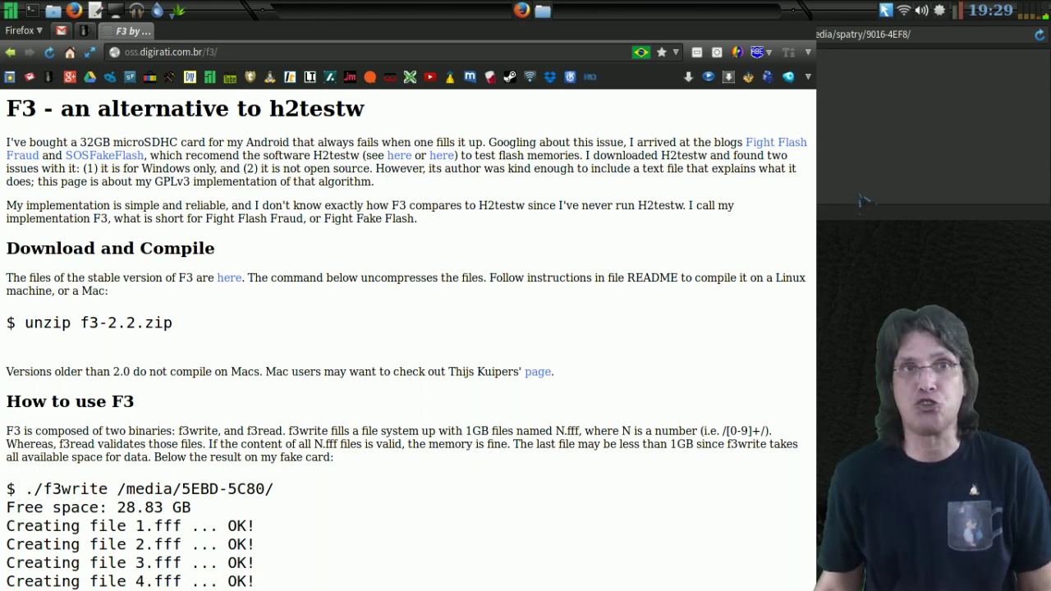
# - Check the empty SD card folder in Thunar, then scroll the F3 page to the f3write example
pyautogui.click(873, 172)
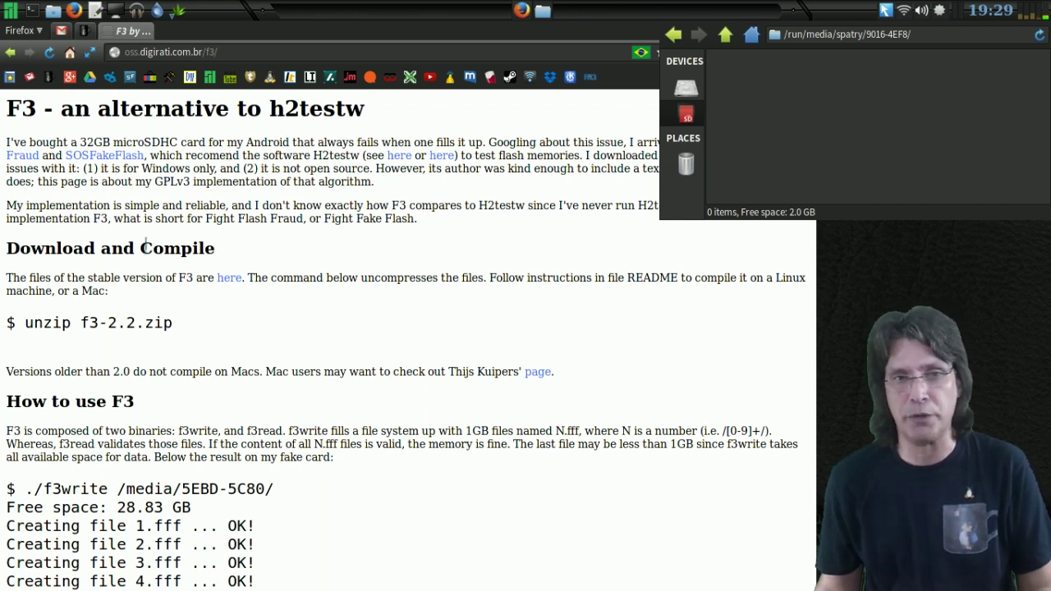
pyautogui.click(148, 369)
pyautogui.scroll(-3, 148, 369)
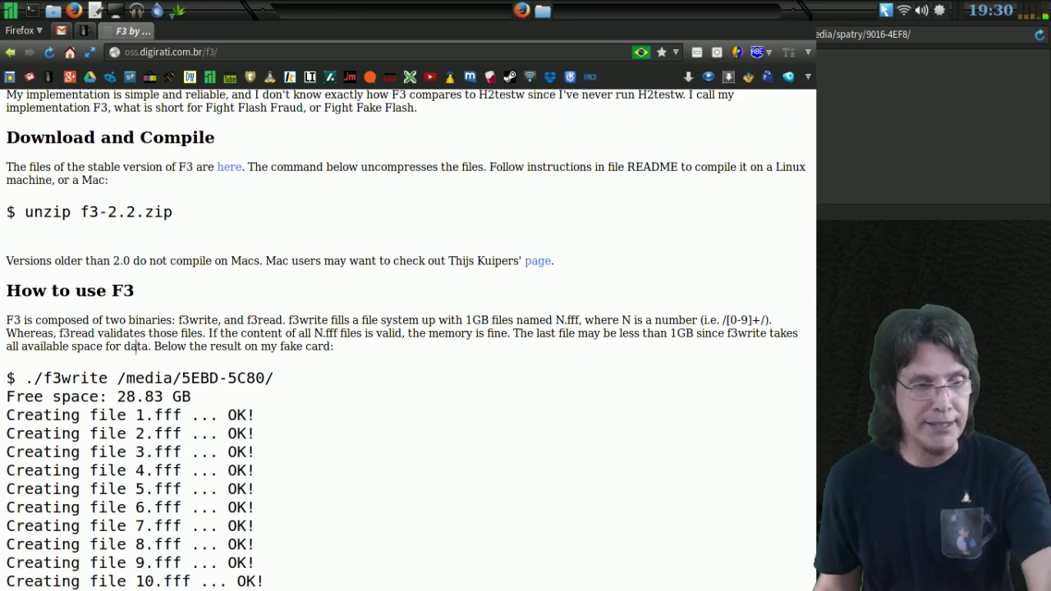
# - Run f3write on the SD card's mount path, copied from Thunar's location bar
pyautogui.press('F12')
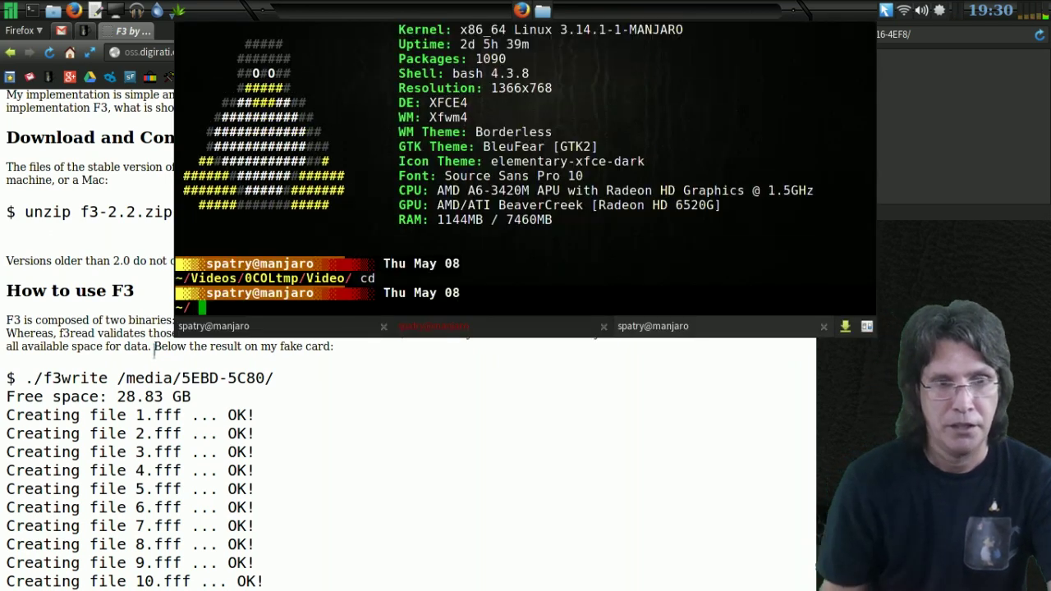
pyautogui.write('f')
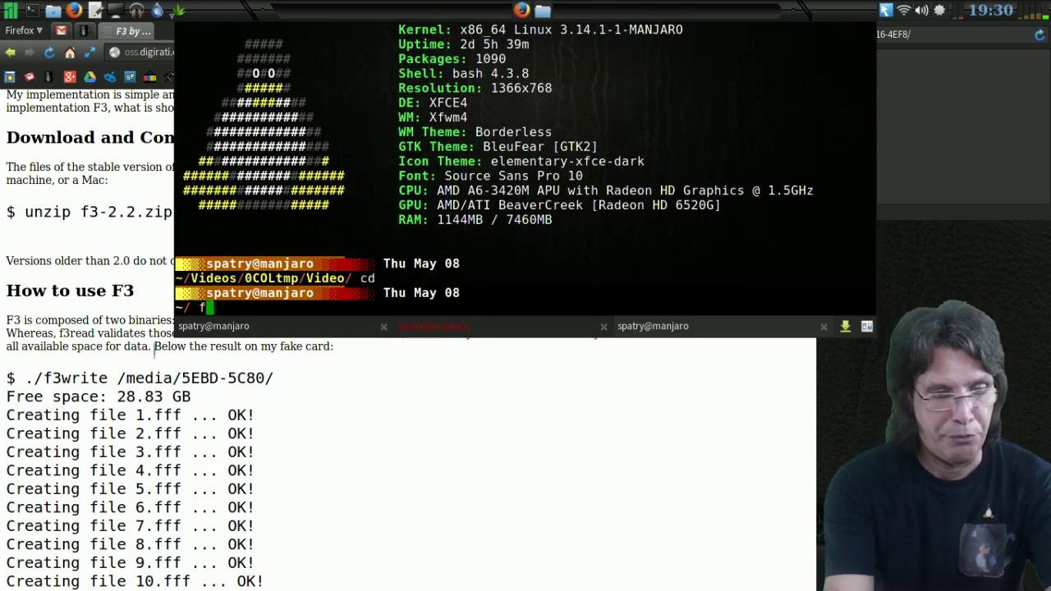
pyautogui.write('3write')
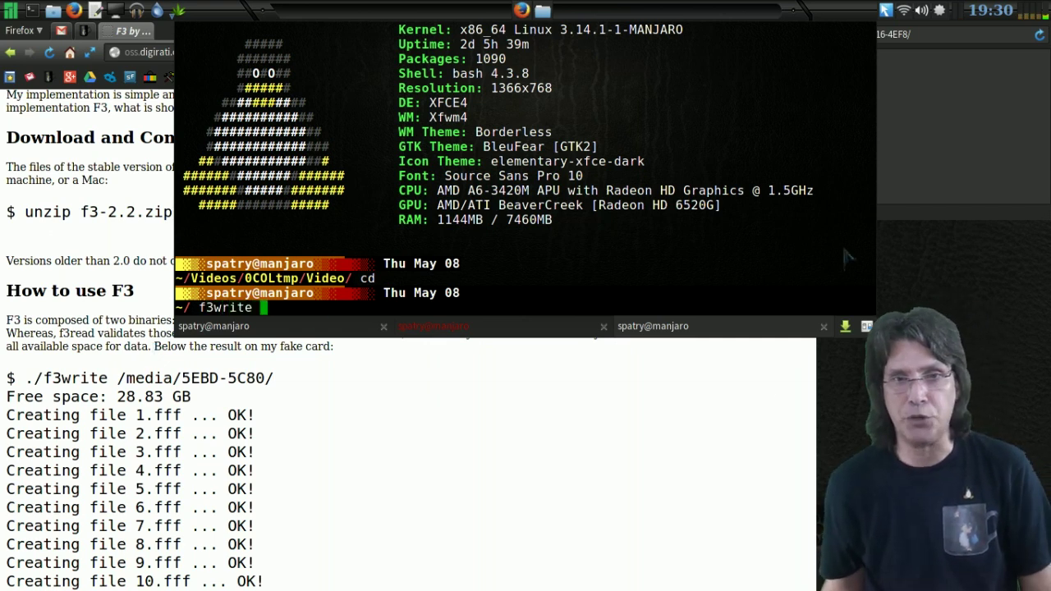
pyautogui.click(958, 152)
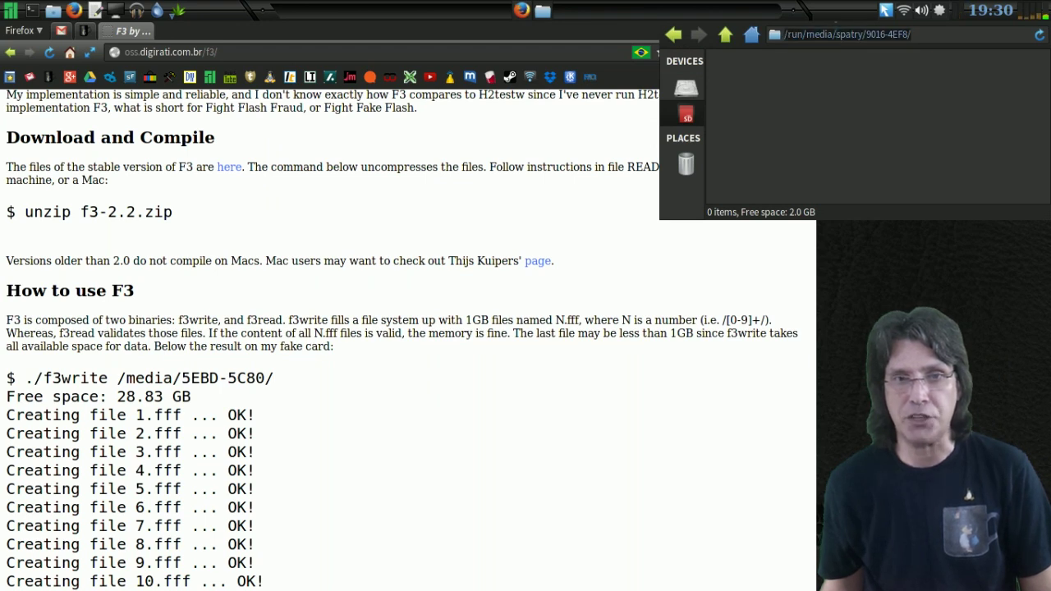
pyautogui.rightClick(835, 35)
pyautogui.click(860, 59)
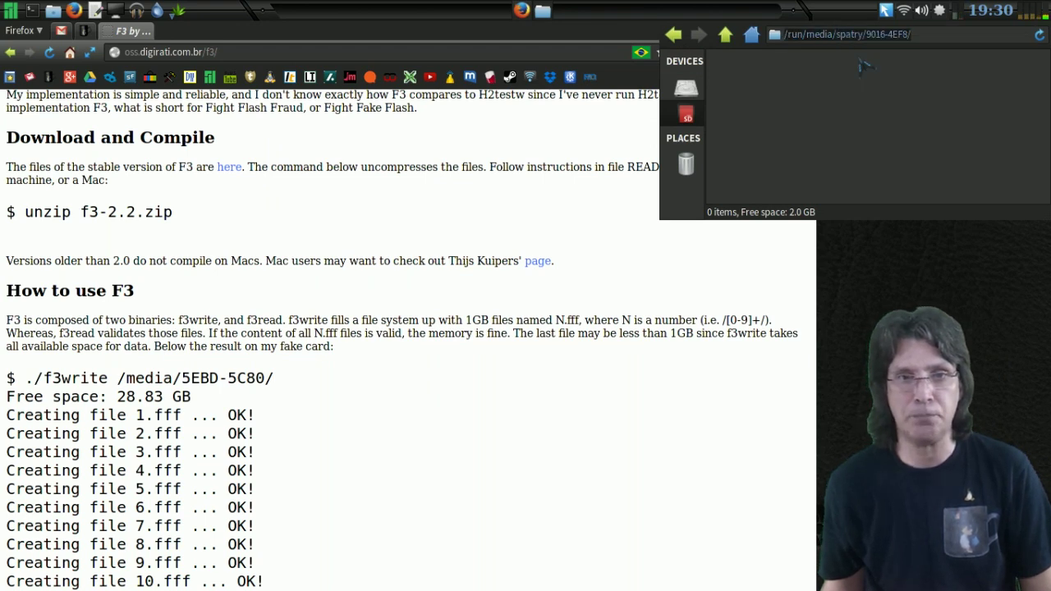
pyautogui.press('F12')
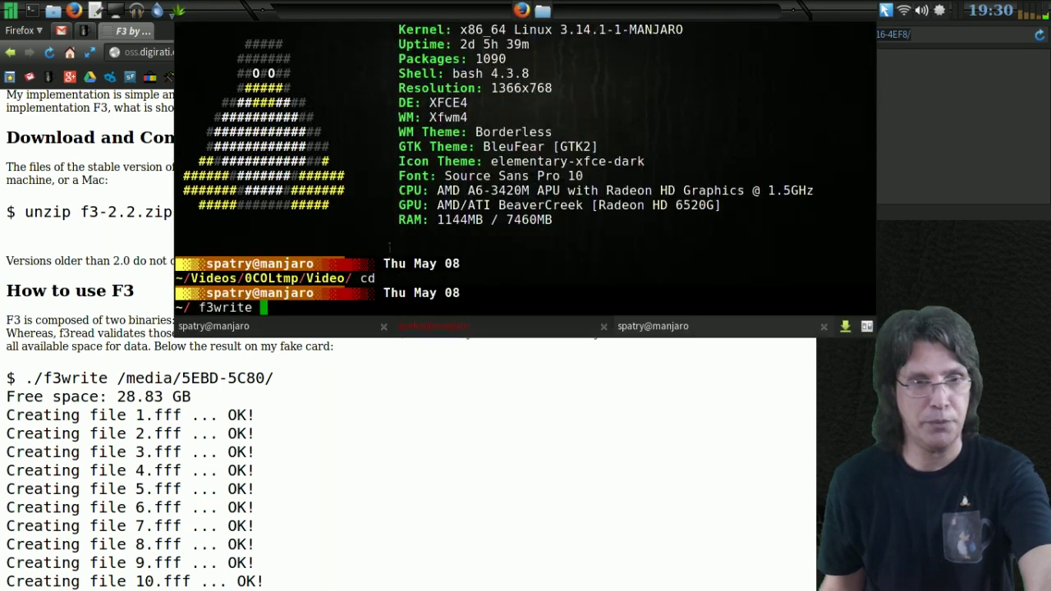
pyautogui.rightClick(284, 306)
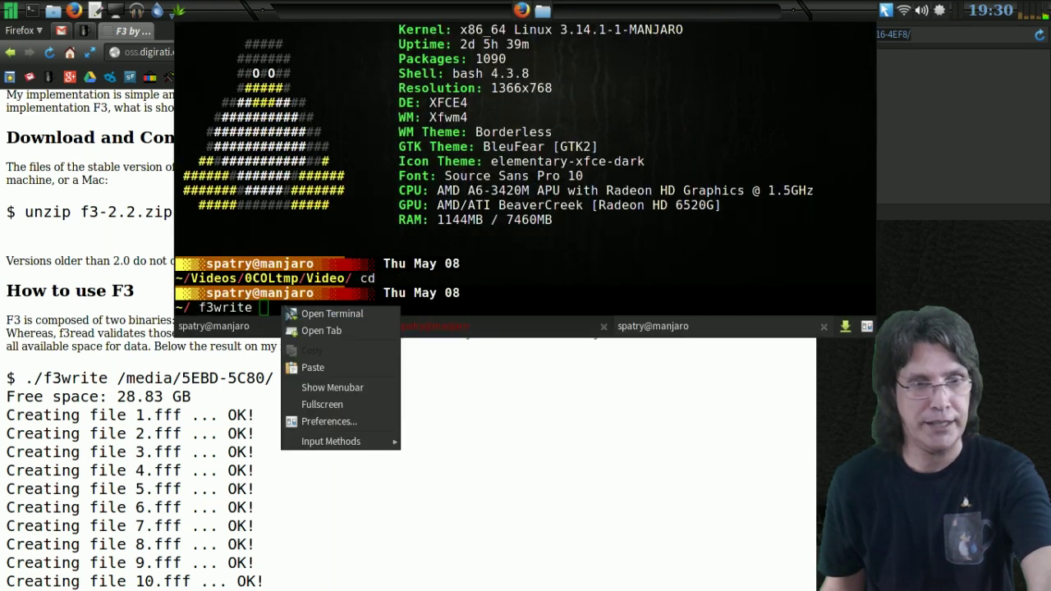
pyautogui.click(321, 367)
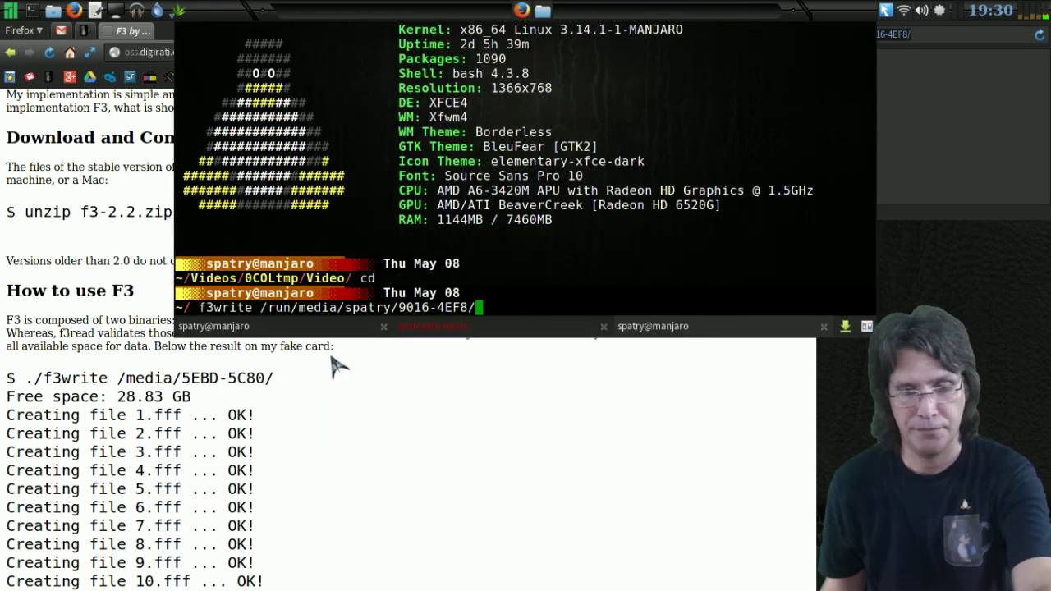
pyautogui.press('Return')
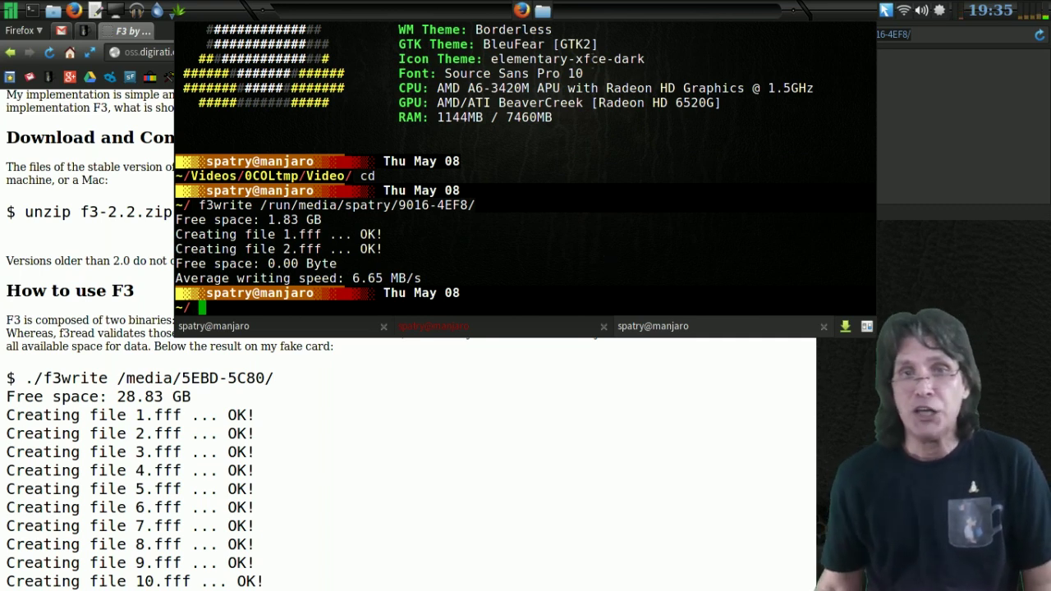
# - Hide the terminal to inspect the files f3write wrote to the SD card
pyautogui.click(965, 104)
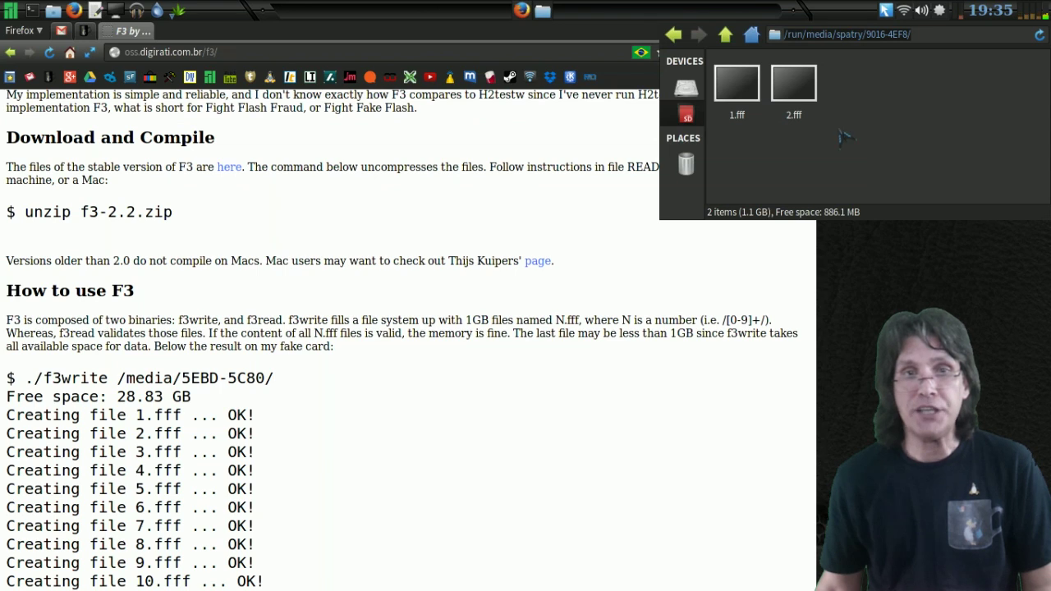
# - Select both 1.fff and 2.fff in Thunar to confirm they total 2.0 GB
pyautogui.click(763, 125)
pyautogui.moveTo(762, 125); pyautogui.dragTo(741, 102)
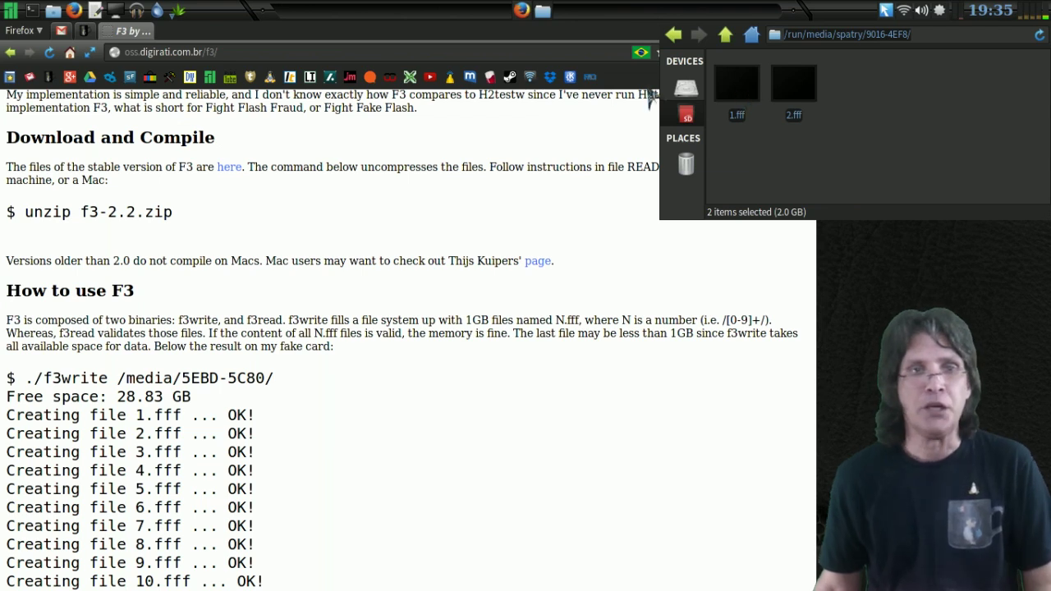
pyautogui.press('F12')
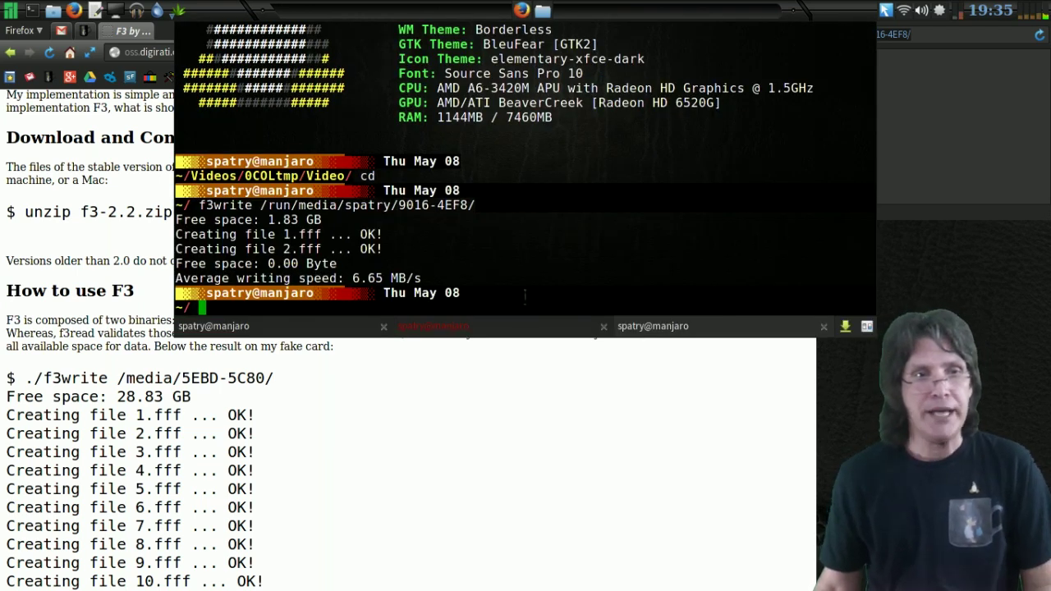
# - Recall the previous command, change f3write to f3read, and run it on the SD card
pyautogui.press('Up')
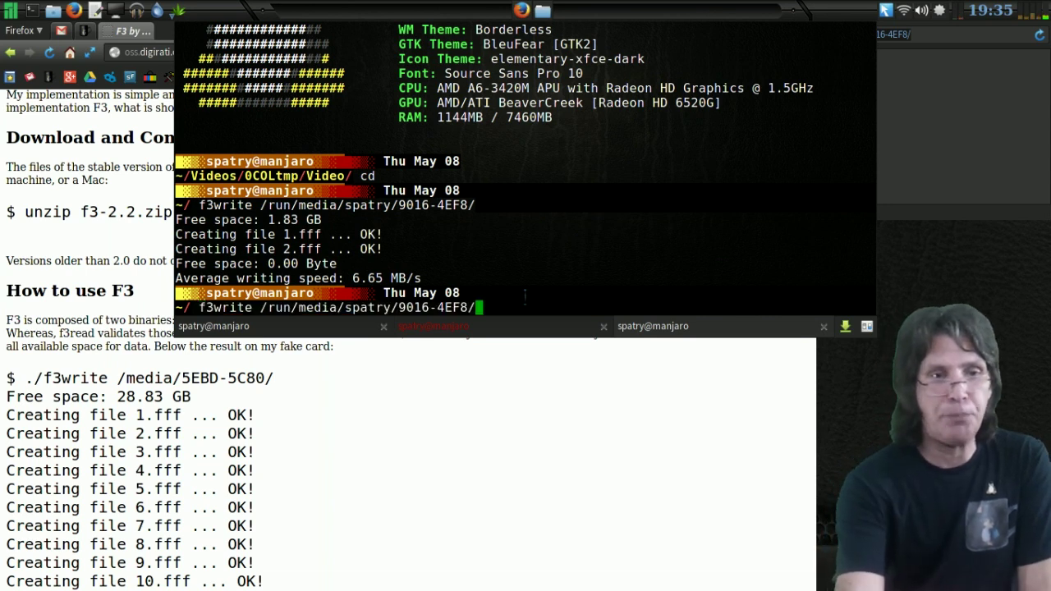
pyautogui.press('Left')
pyautogui.press('Left')
pyautogui.press('Left')
pyautogui.press('Left')
pyautogui.press('Left')
pyautogui.press('Left')
pyautogui.press('Left')
pyautogui.press('Left')
pyautogui.press('Left')
pyautogui.press('Left')
pyautogui.press('Left')
pyautogui.press('Left')
pyautogui.press('Left')
pyautogui.press('Left')
pyautogui.press('Left')
pyautogui.press('Left')
pyautogui.press('Left')
pyautogui.press('Left')
pyautogui.press('Left')
pyautogui.press('Left')
pyautogui.press('Left')
pyautogui.press('Left')
pyautogui.press('Left')
pyautogui.press('Left')
pyautogui.press('Left')
pyautogui.press('Left')
pyautogui.press('Left')
pyautogui.press('Left')
pyautogui.press('Left')
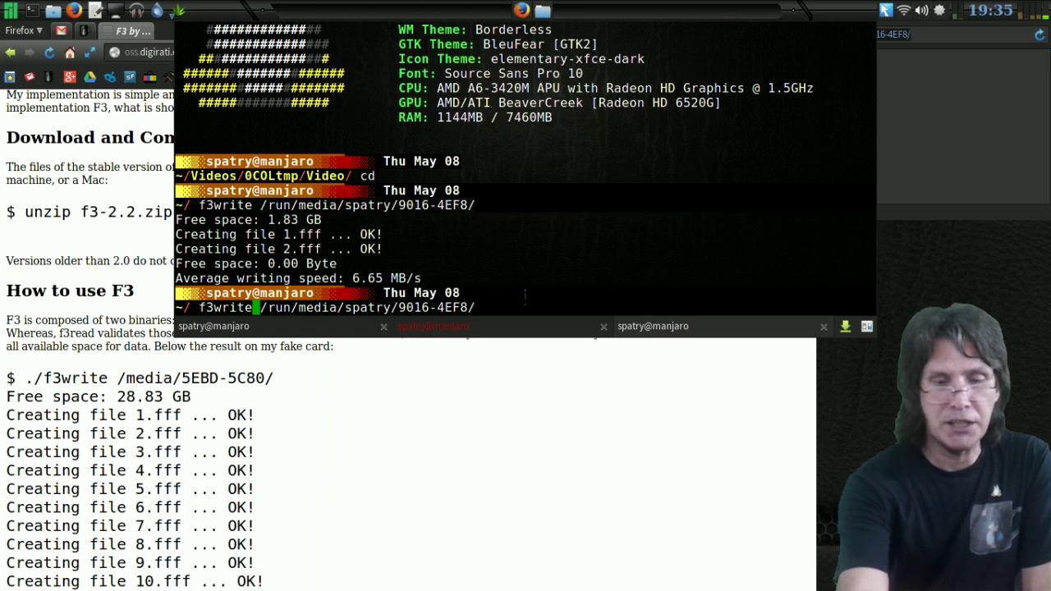
pyautogui.press('Delete')
pyautogui.press('BackSpace')
pyautogui.press('BackSpace')
pyautogui.press('BackSpace')
pyautogui.press('BackSpace')
pyautogui.press('BackSpace')
pyautogui.press('BackSpace')
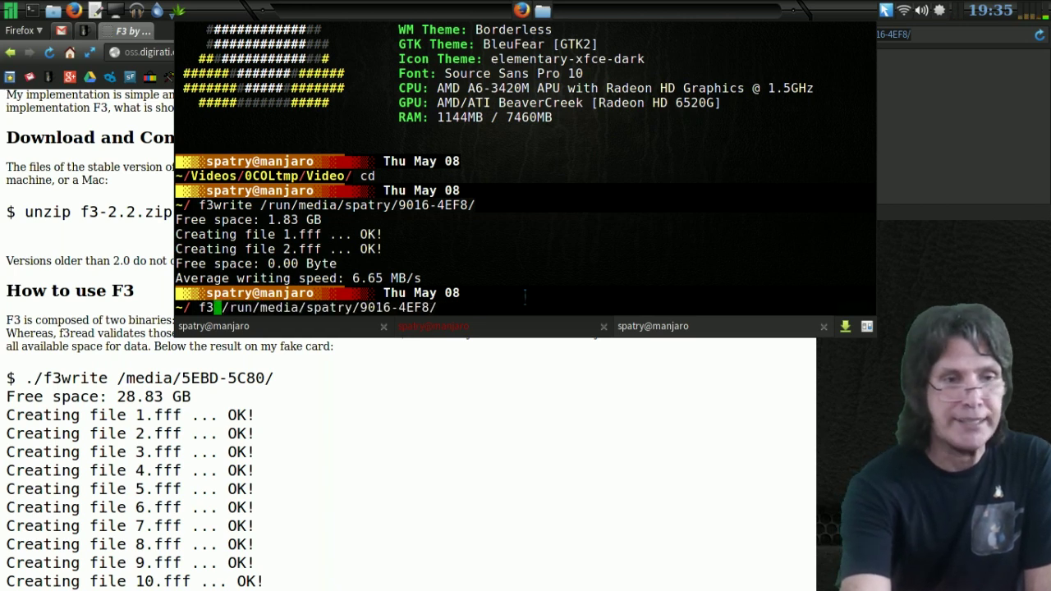
pyautogui.write('re')
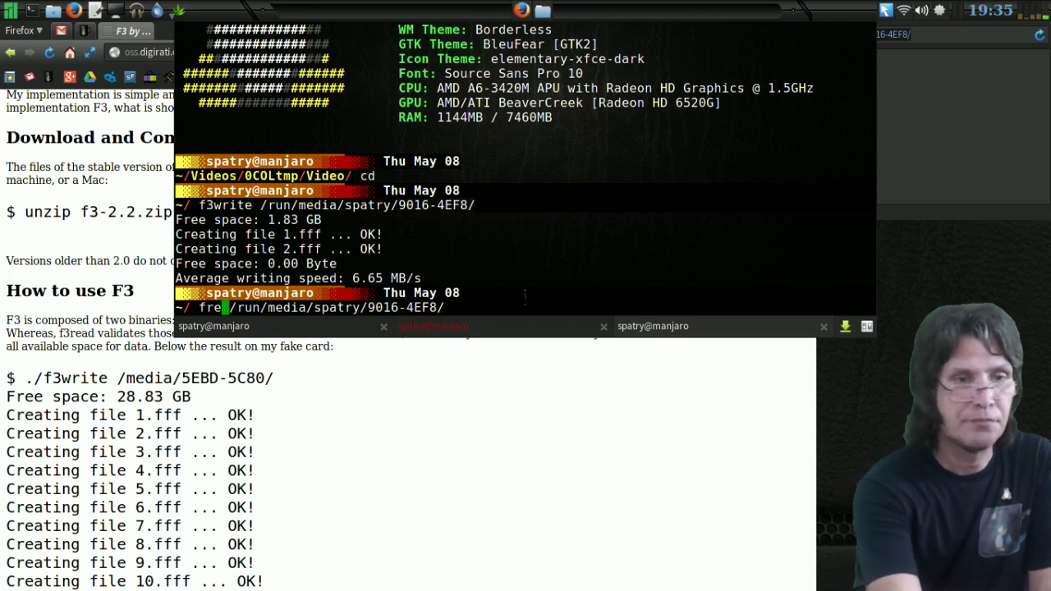
pyautogui.press('BackSpace')
pyautogui.press('BackSpace')
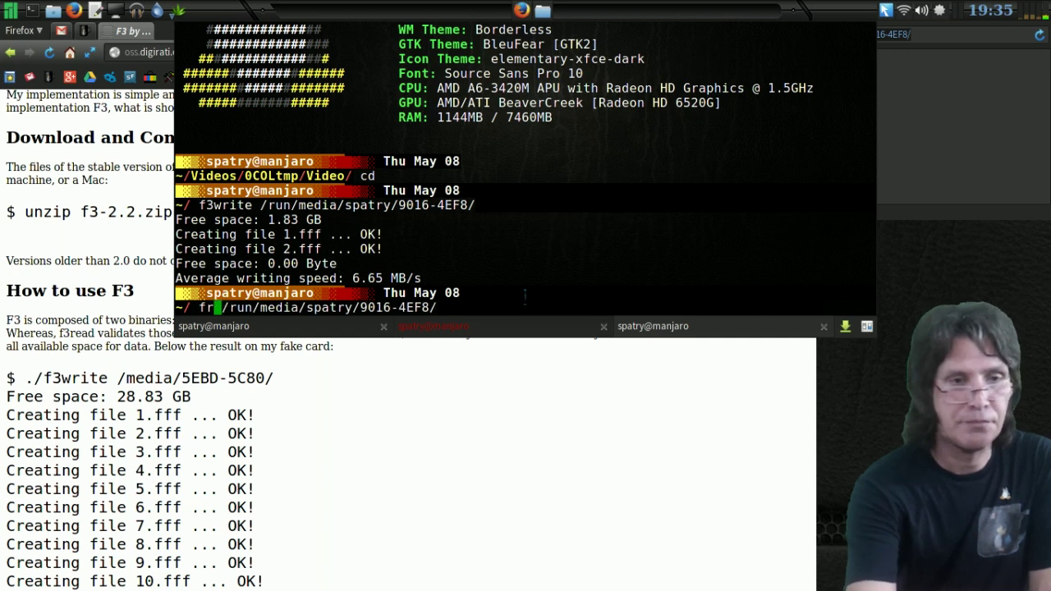
pyautogui.write('3read')
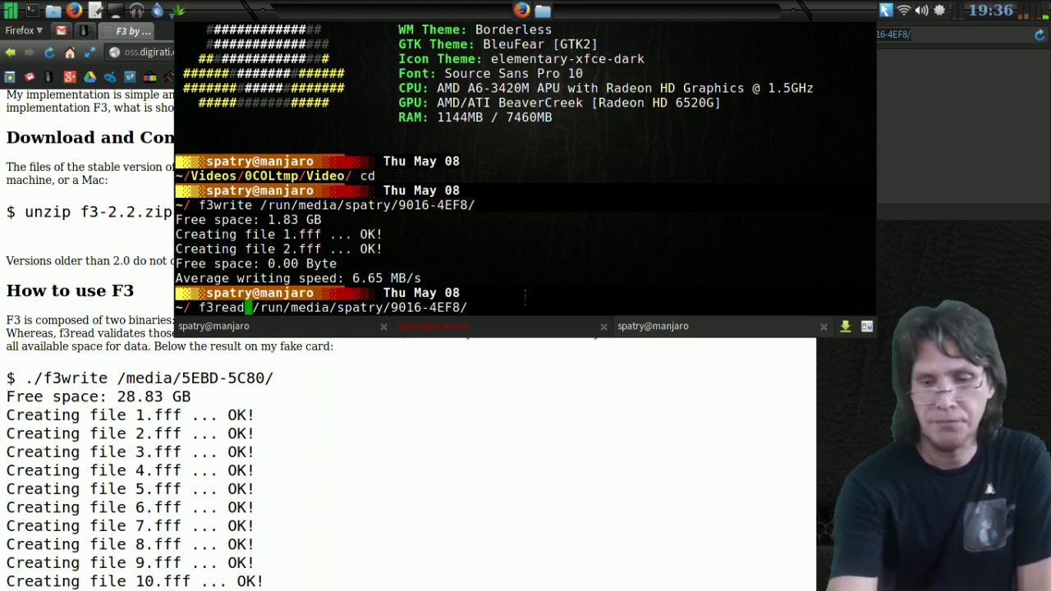
pyautogui.press('Return')
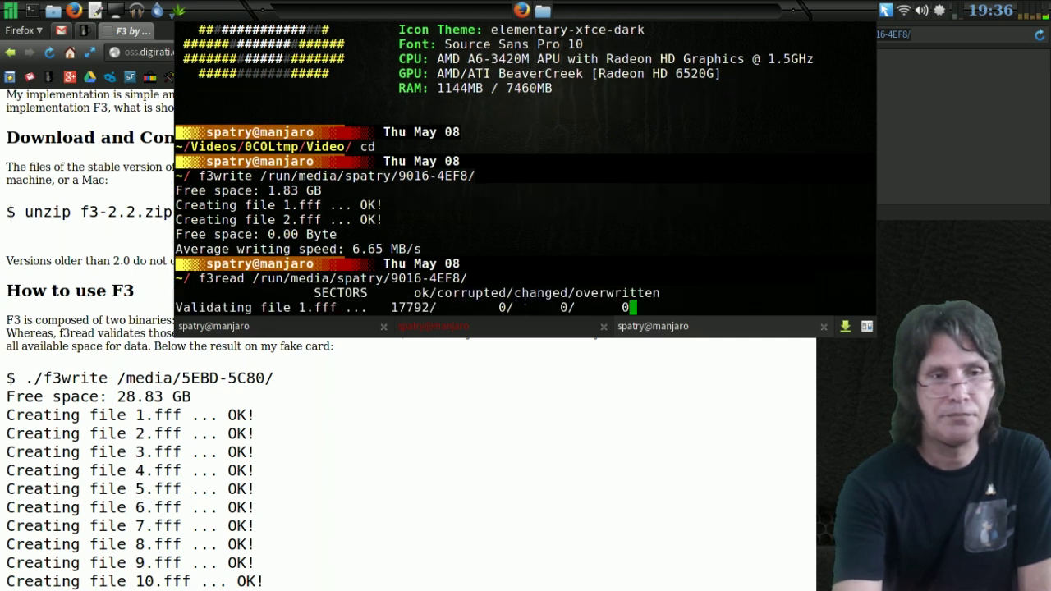